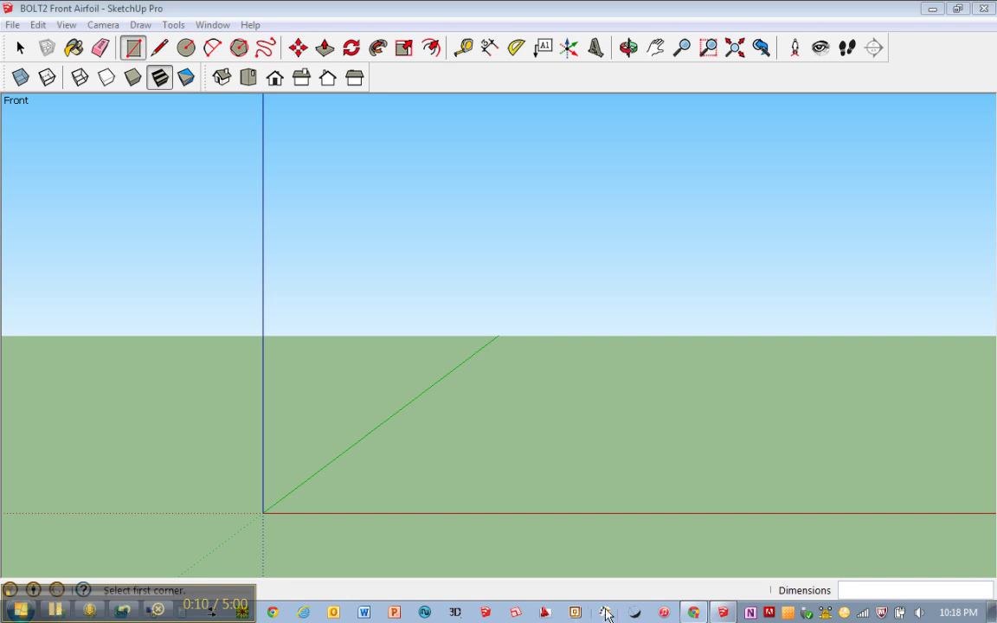
Review the front and rear airfoil rows of the F1 Dimensions table in the Blackboard PDF
{"action": "left_click", "coordinate": [692, 613]}
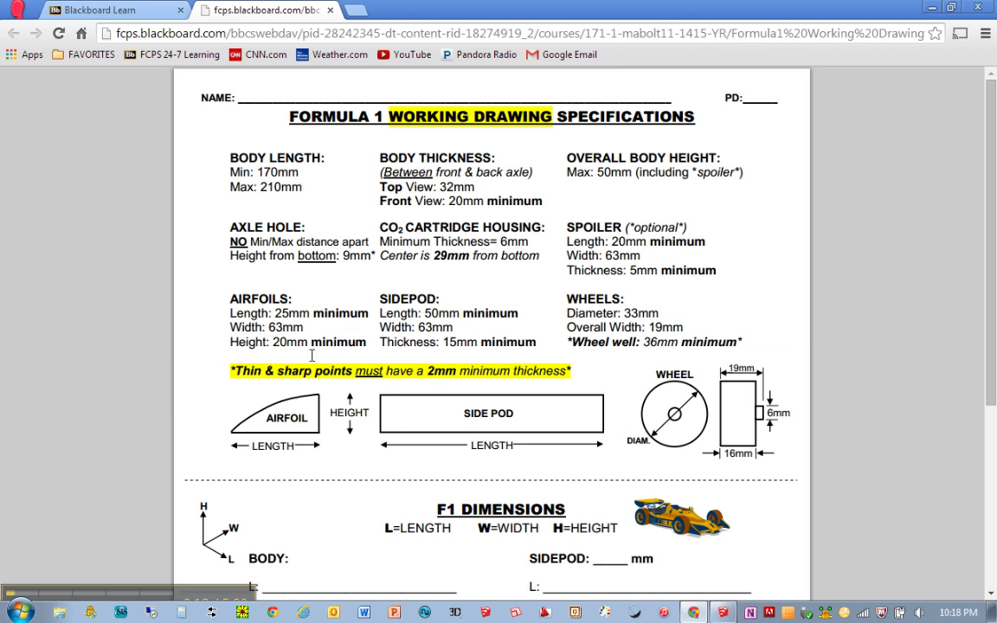
{"action": "scroll", "coordinate": [308, 298], "scroll_direction": "down", "scroll_amount": 3}
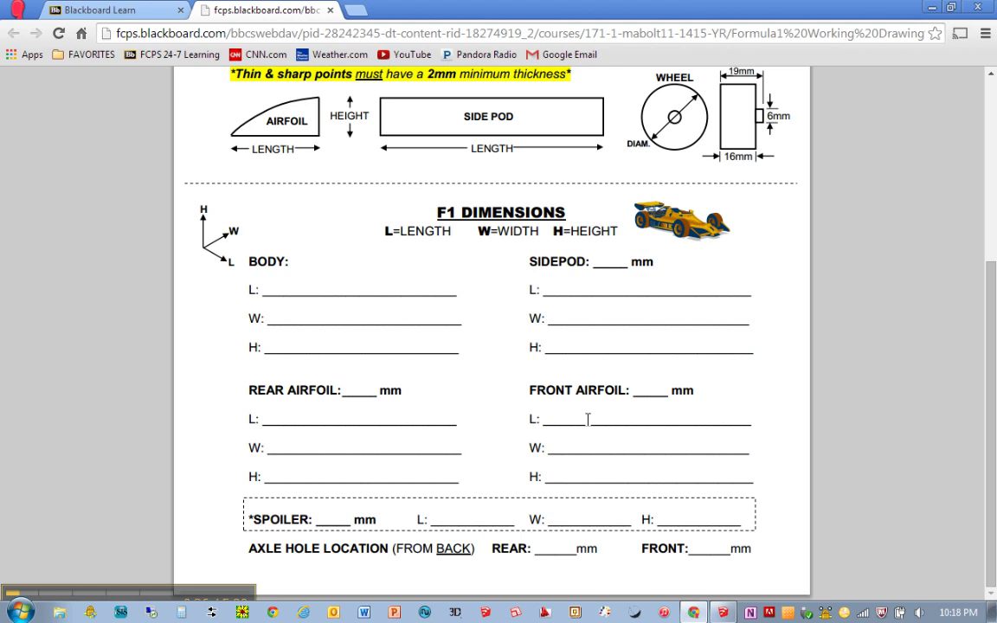
{"action": "scroll", "coordinate": [612, 447], "scroll_direction": "up", "scroll_amount": 4}
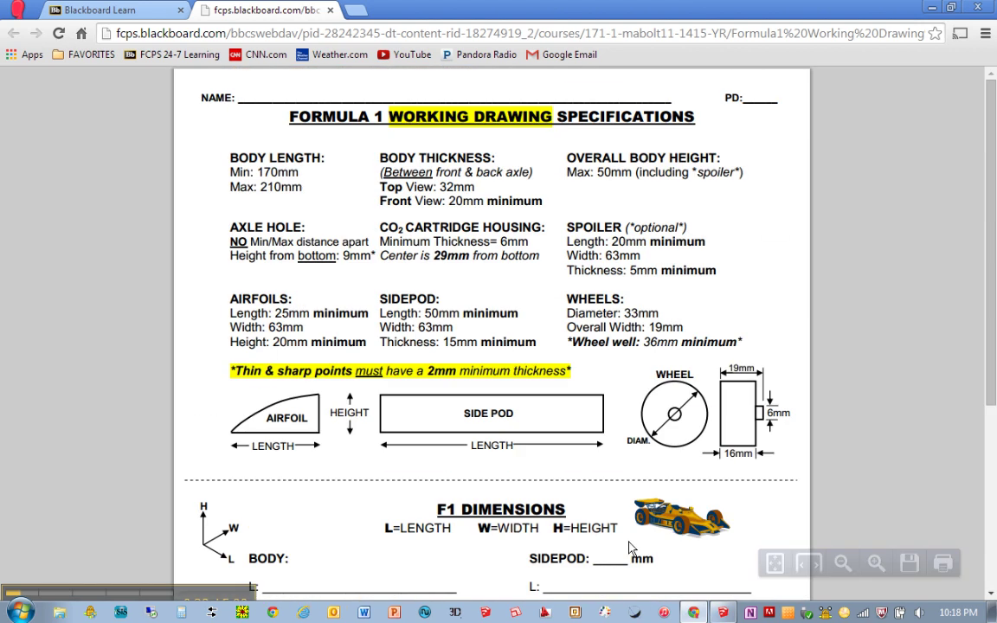
Draw a 25,20 rectangle from the origin in the BOLT2 Front Airfoil model's Front view
{"action": "key", "text": "alt+Tab"}
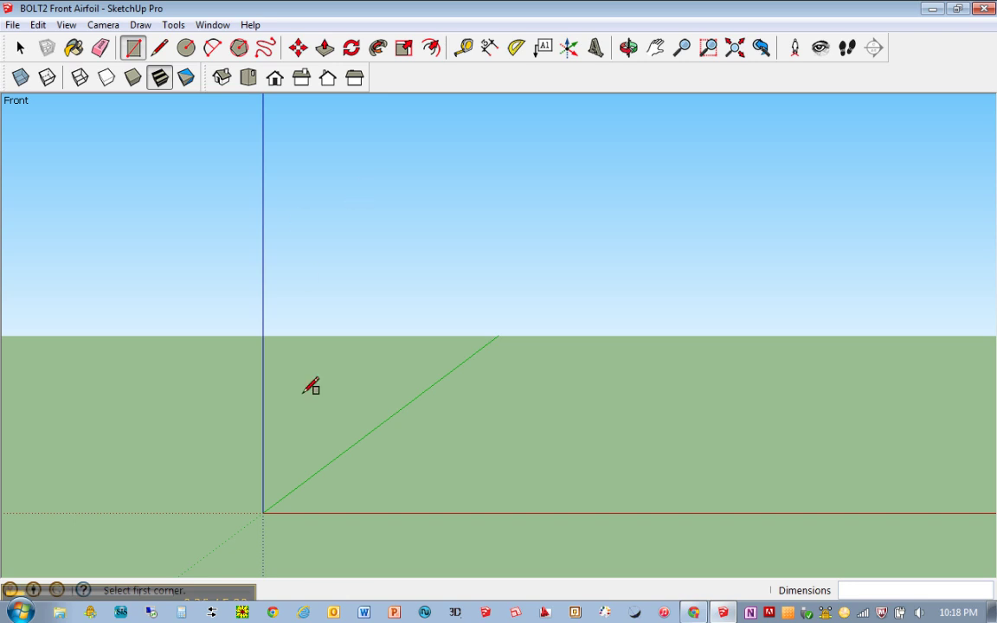
{"action": "left_click", "coordinate": [263, 512]}
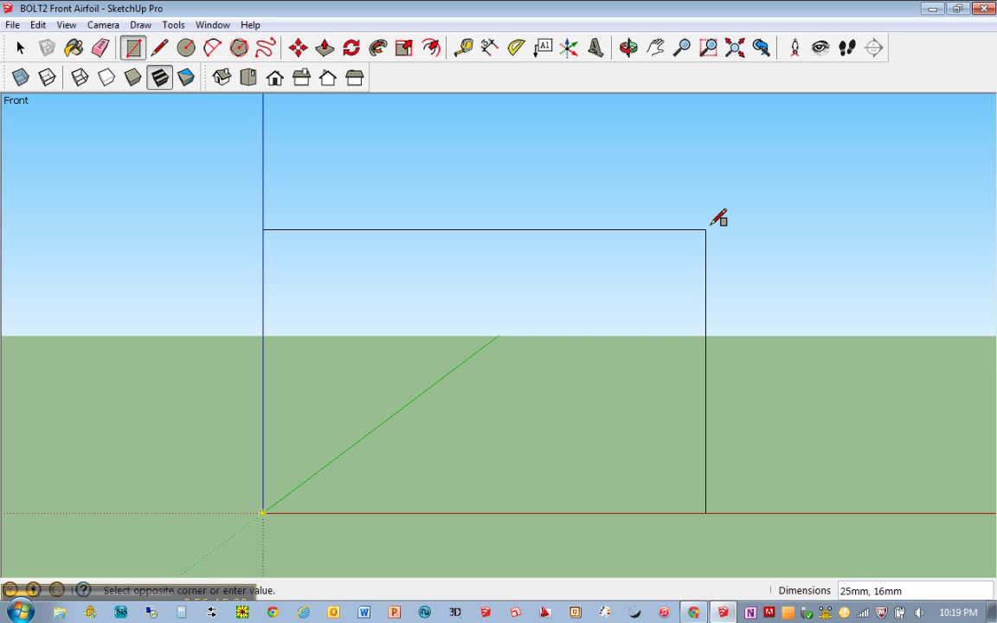
{"action": "type", "text": "25"}
{"action": "type", "text": ",20"}
{"action": "key", "text": "Return"}
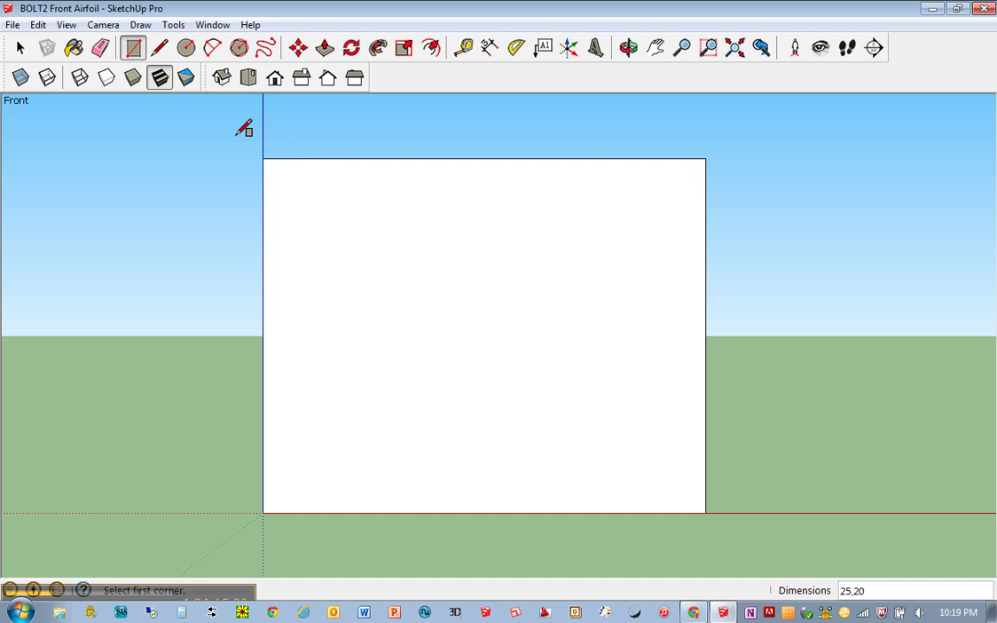
Arc the left 20 mm side between its corners with a 1.5 mm inward bulge
{"action": "key", "text": "a"}
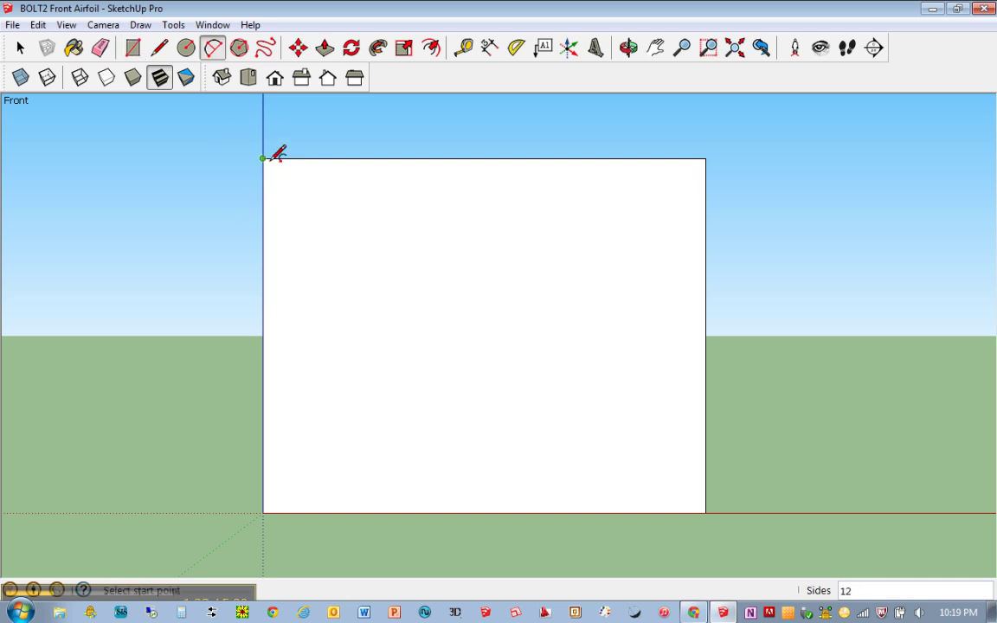
{"action": "left_click", "coordinate": [263, 158]}
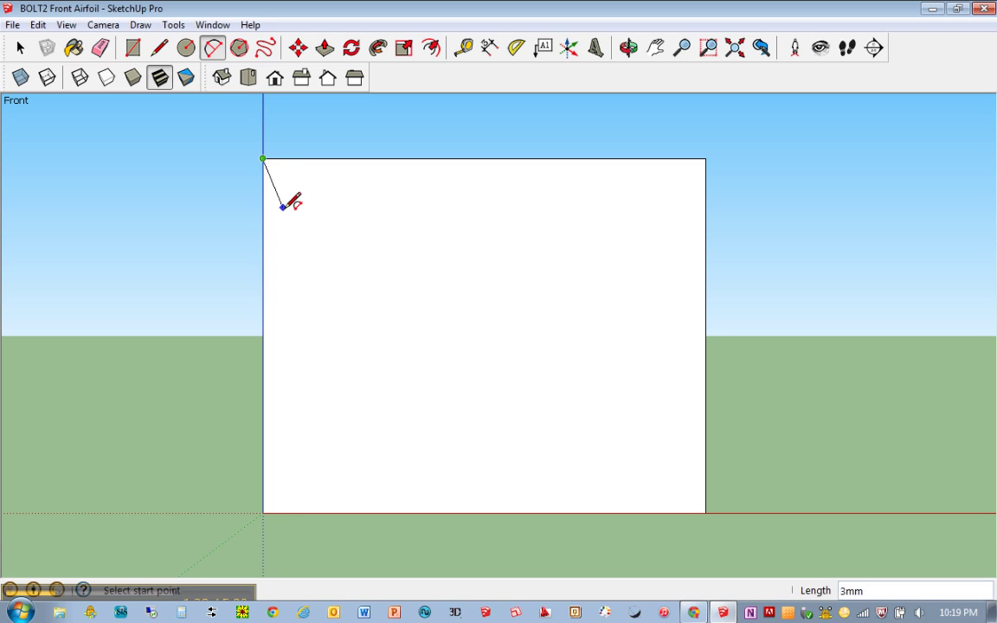
{"action": "left_click", "coordinate": [263, 512]}
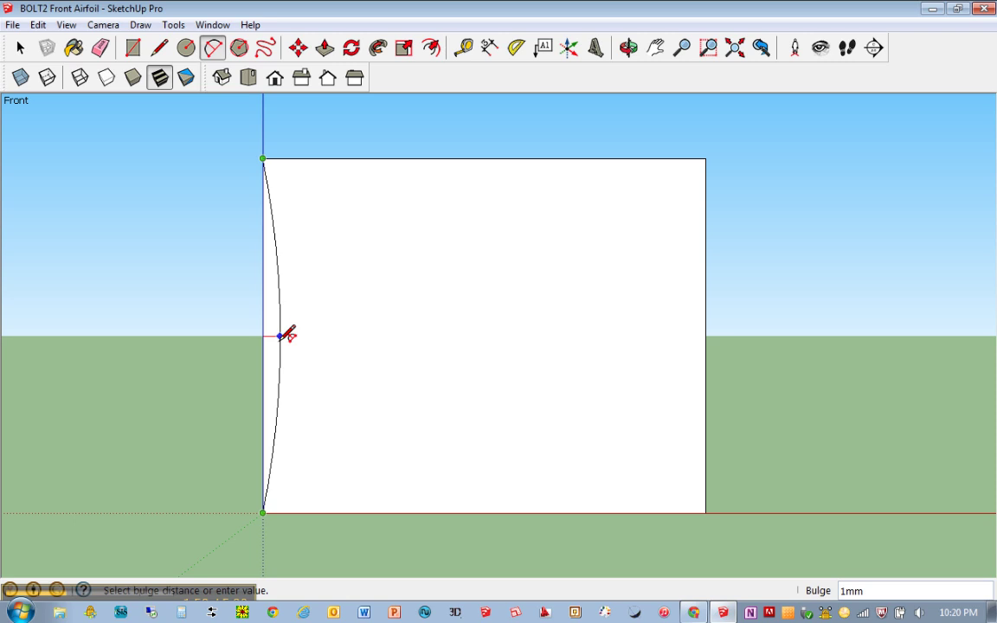
{"action": "type", "text": "1.5"}
{"action": "key", "text": "Return"}
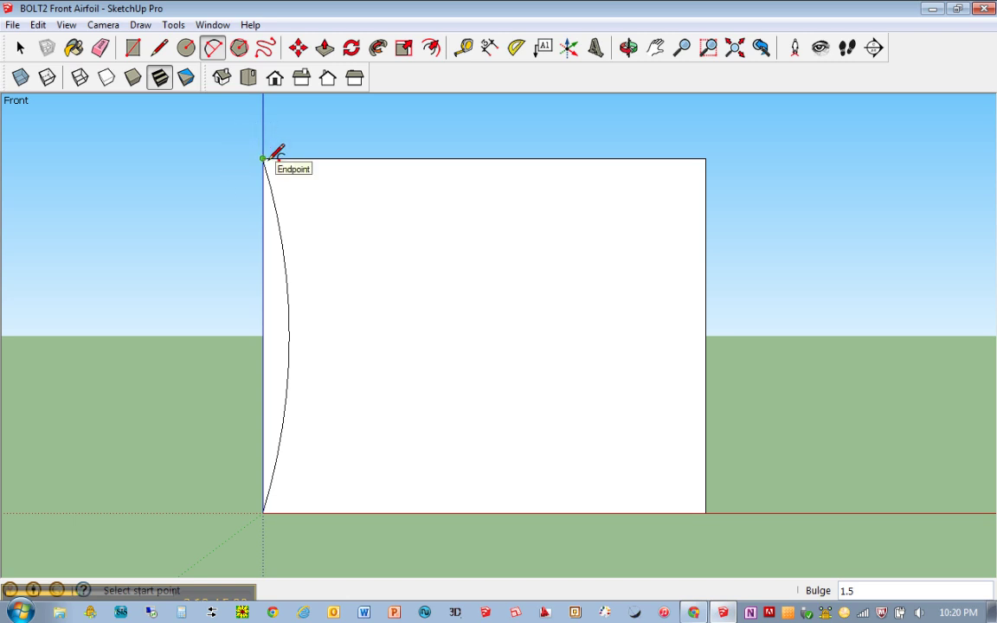
{"action": "left_click", "coordinate": [263, 158]}
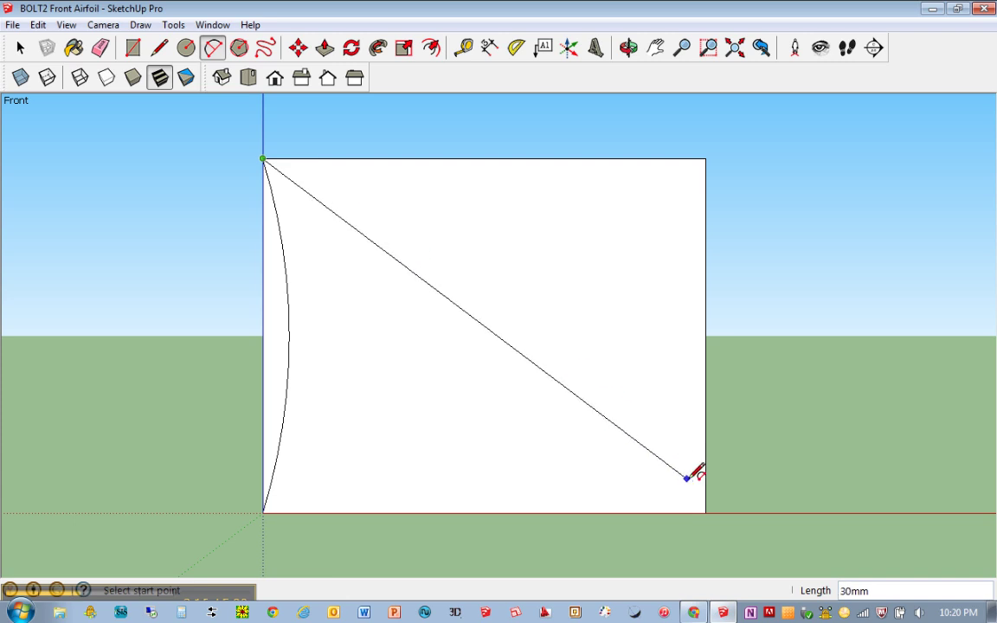
{"action": "left_click", "coordinate": [705, 512]}
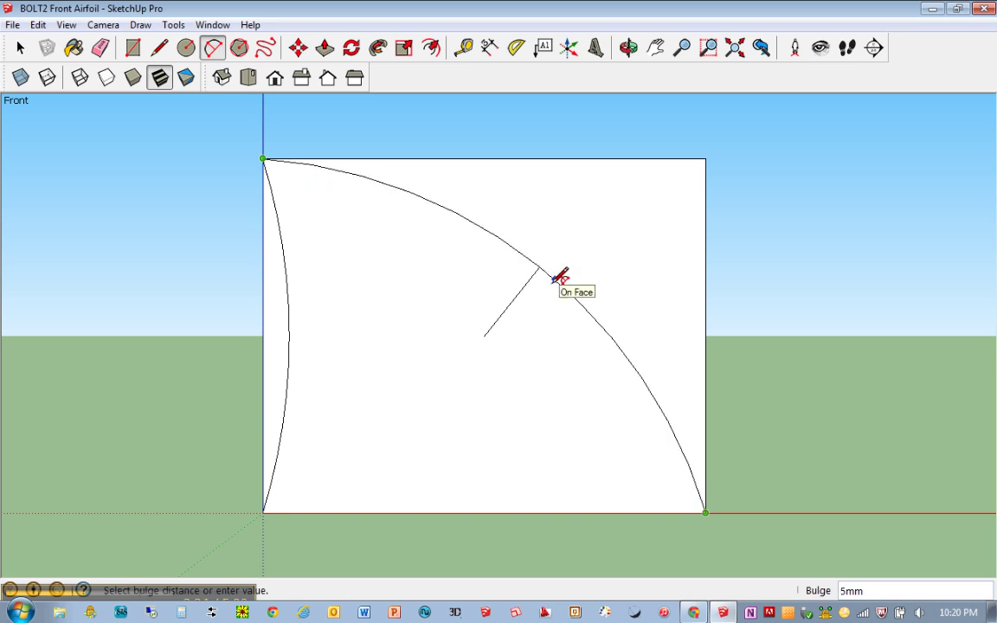
{"action": "left_click", "coordinate": [554, 278]}
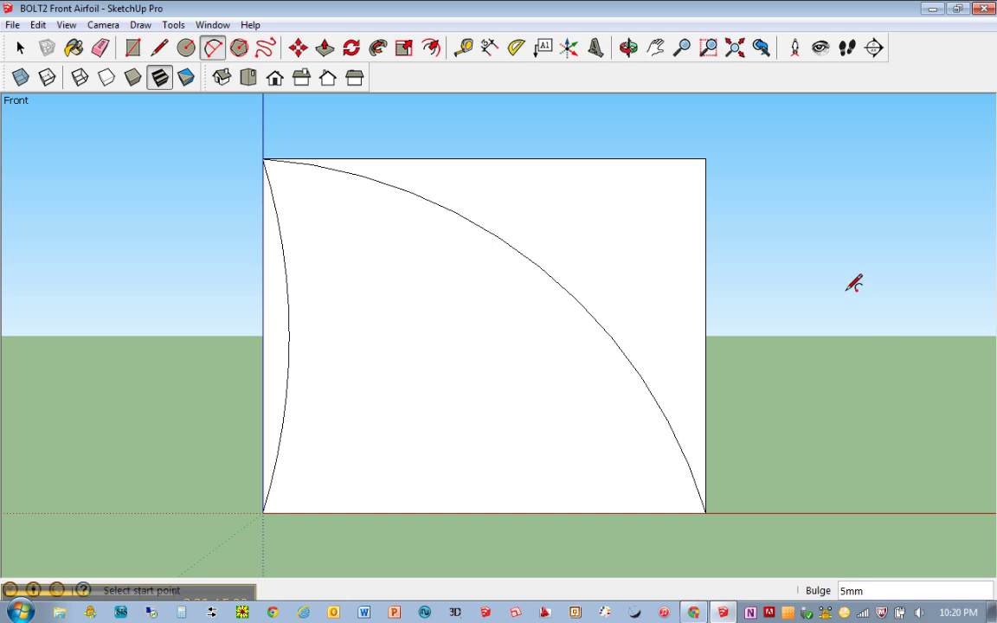
{"action": "key", "text": "ctrl+z"}
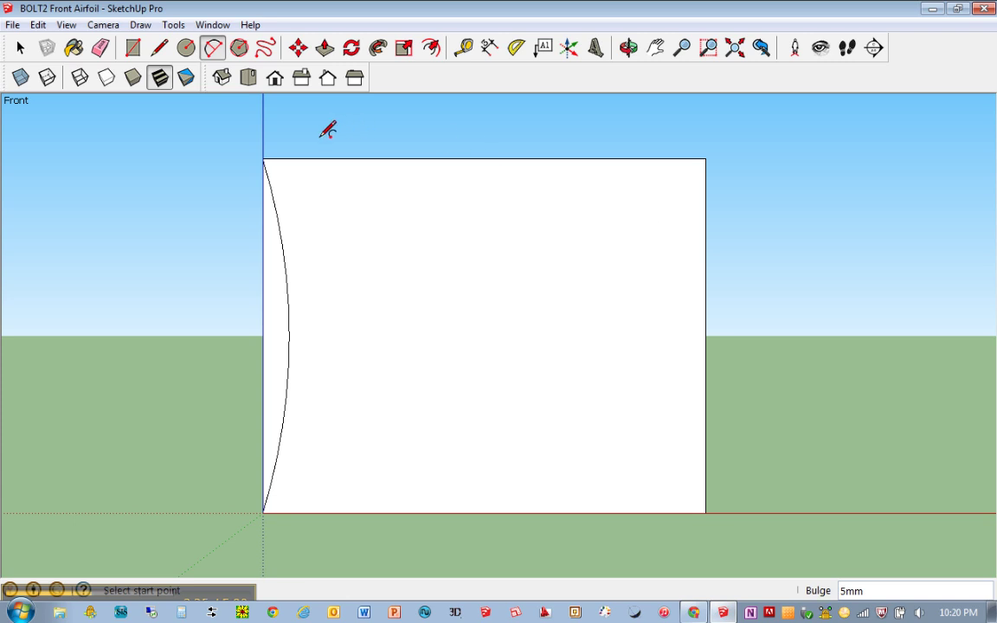
{"action": "left_click", "coordinate": [264, 159]}
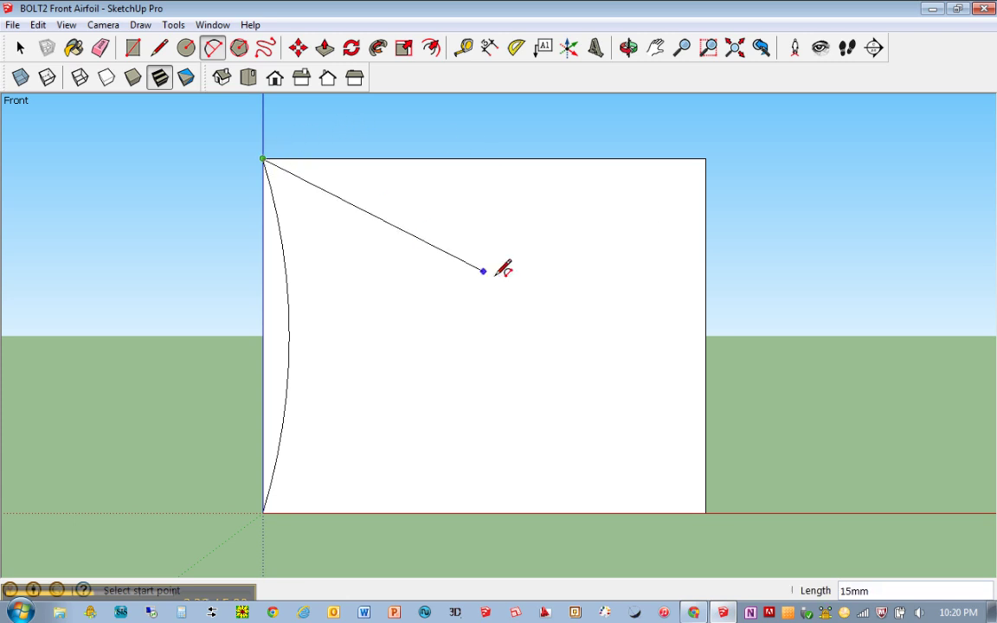
{"action": "left_click", "coordinate": [705, 512]}
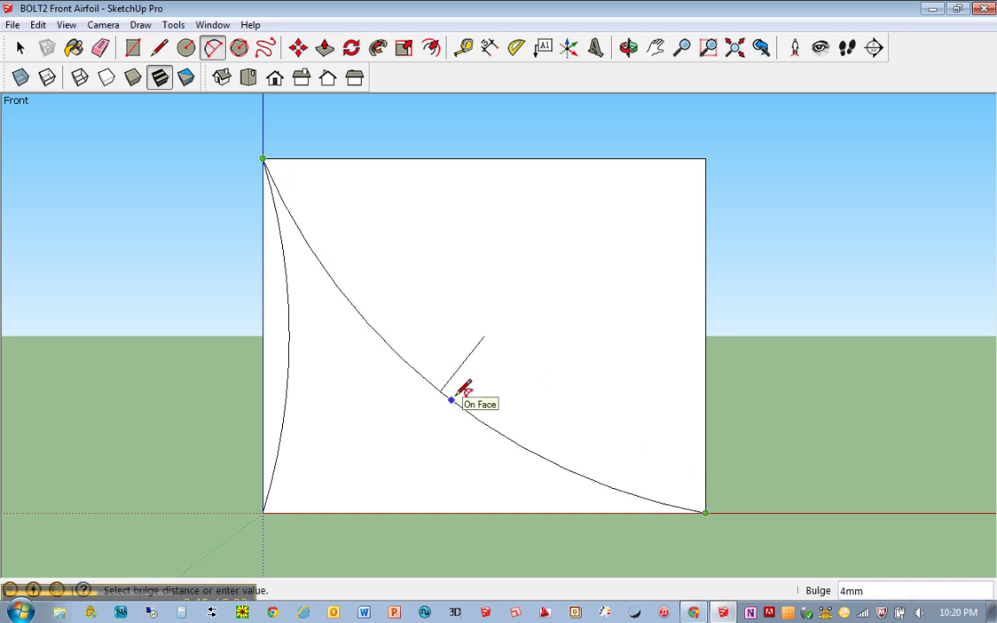
{"action": "left_click", "coordinate": [461, 391]}
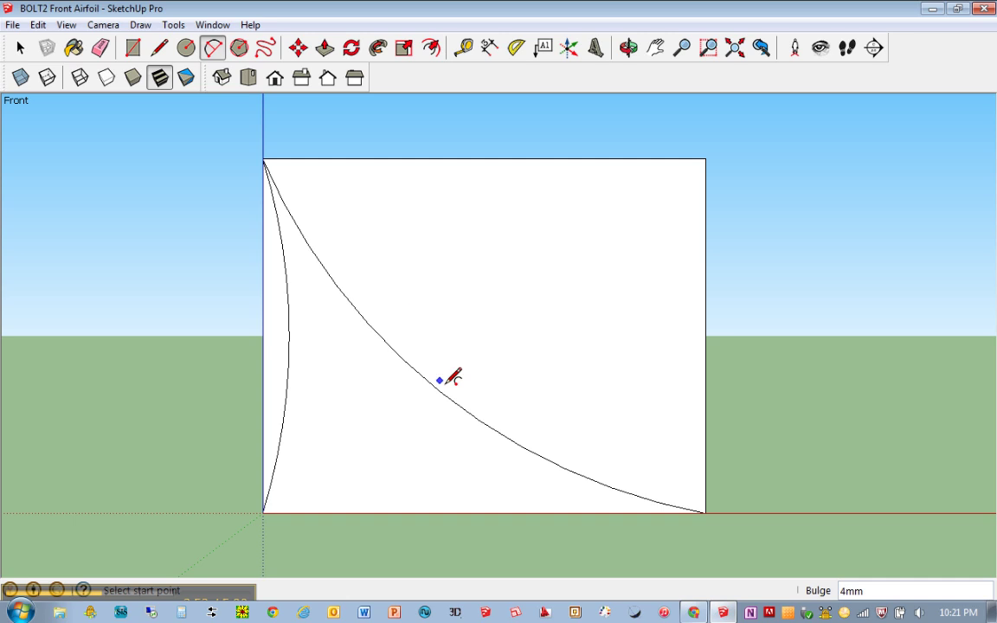
{"action": "key", "text": "ctrl+z"}
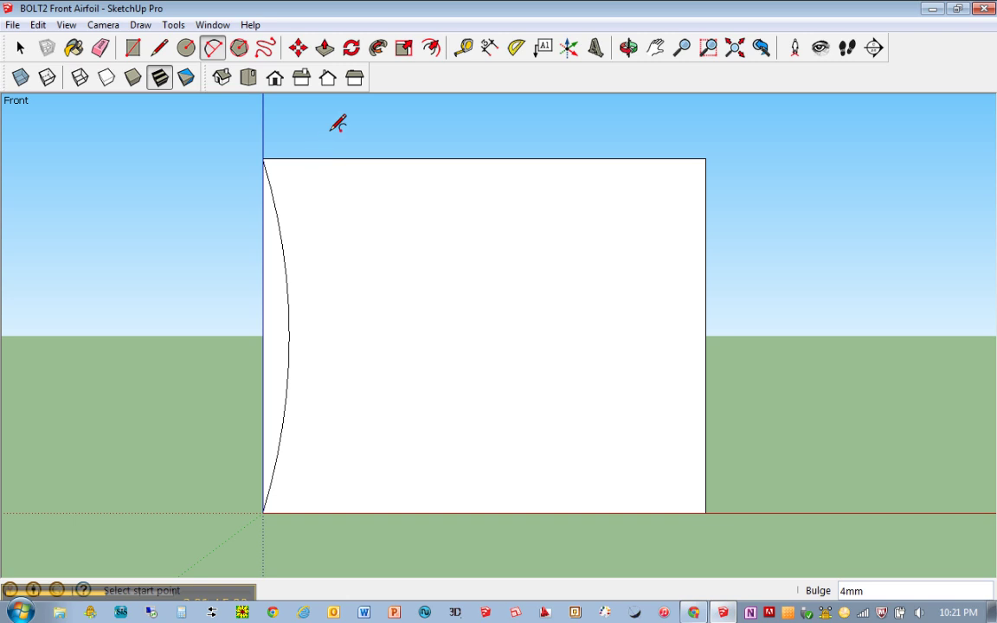
Measure 2 mm guide points from the top-left corner and up from the bottom-right corner
{"action": "key", "text": "t"}
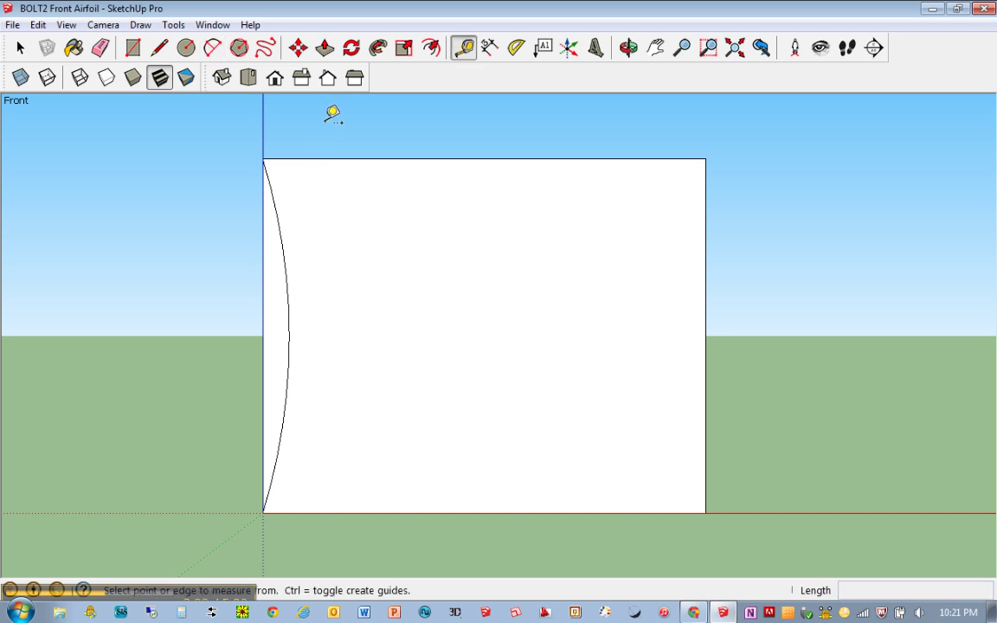
{"action": "left_click", "coordinate": [263, 158]}
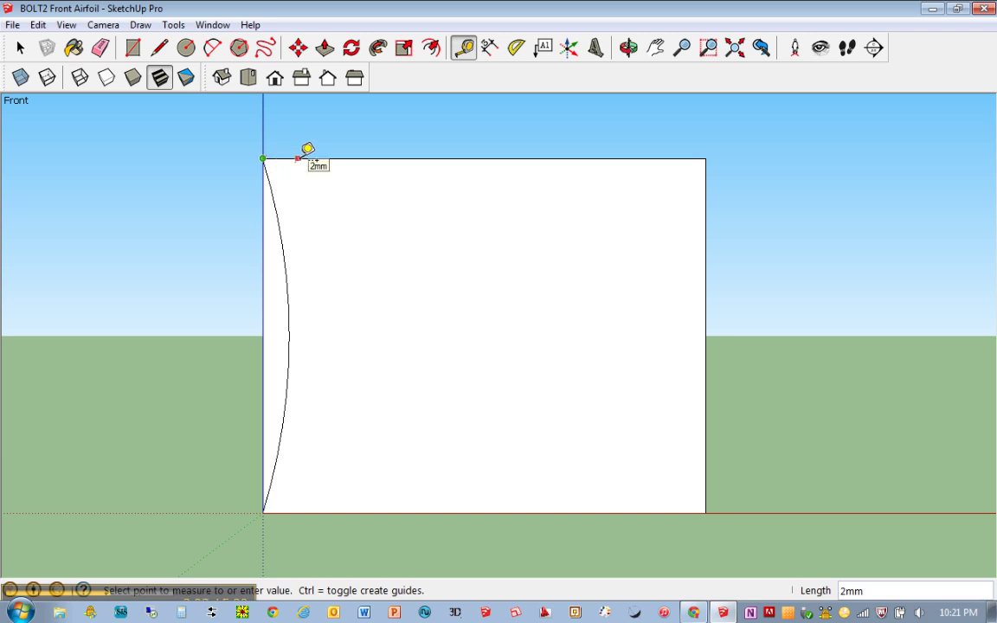
{"action": "type", "text": "2"}
{"action": "key", "text": "Return"}
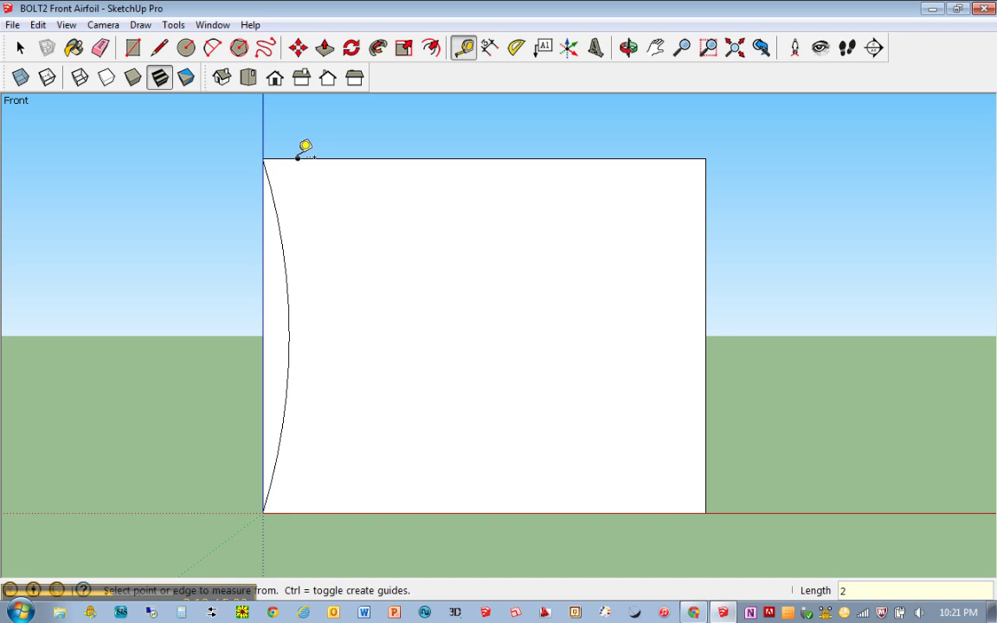
{"action": "left_click", "coordinate": [705, 512]}
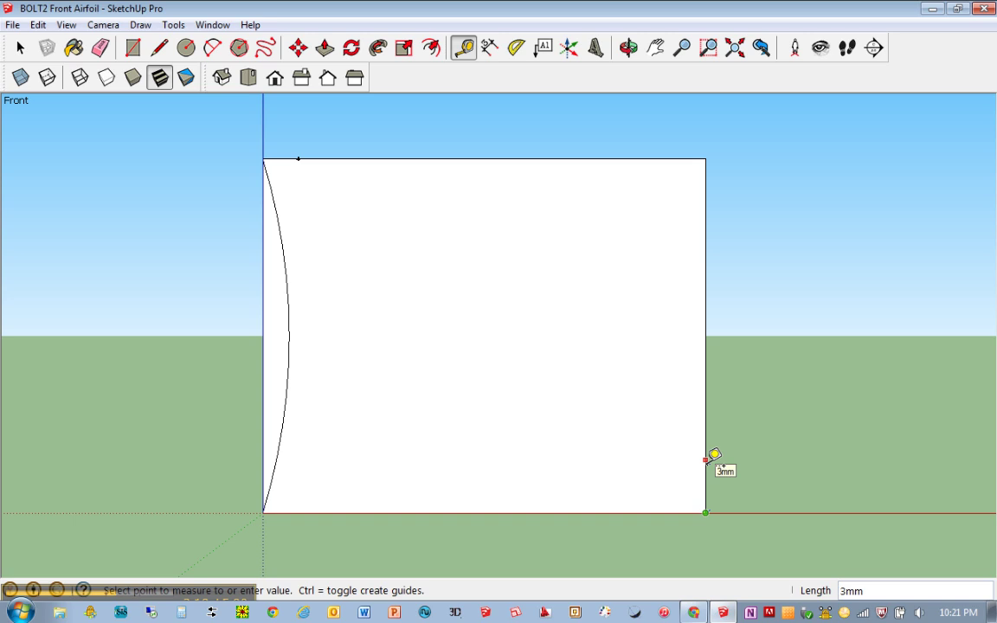
{"action": "type", "text": "2"}
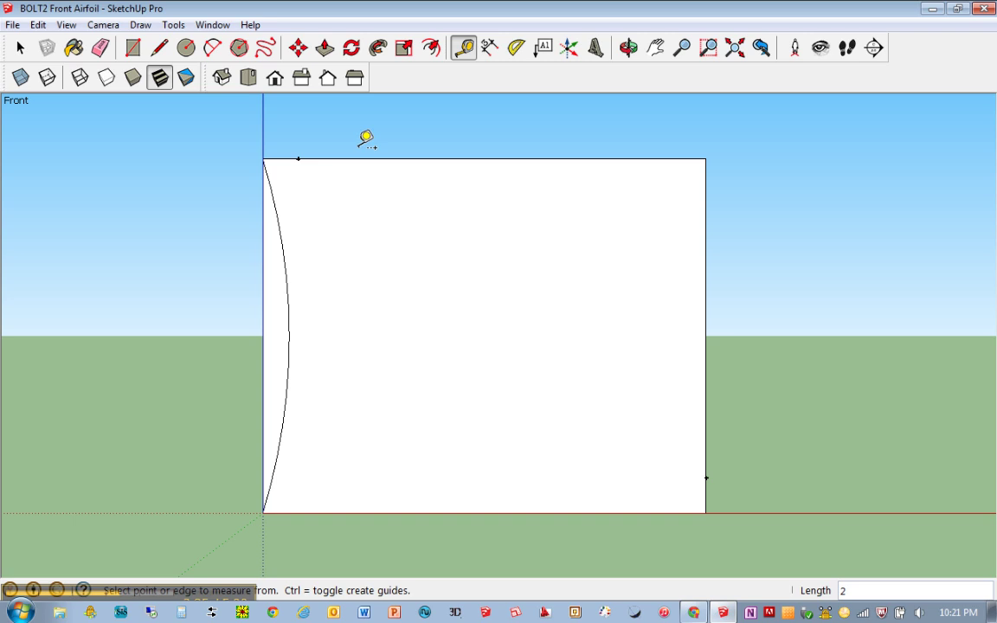
Start an arc chord from the top-edge guide point to the right-edge guide point
{"action": "key", "text": "a"}
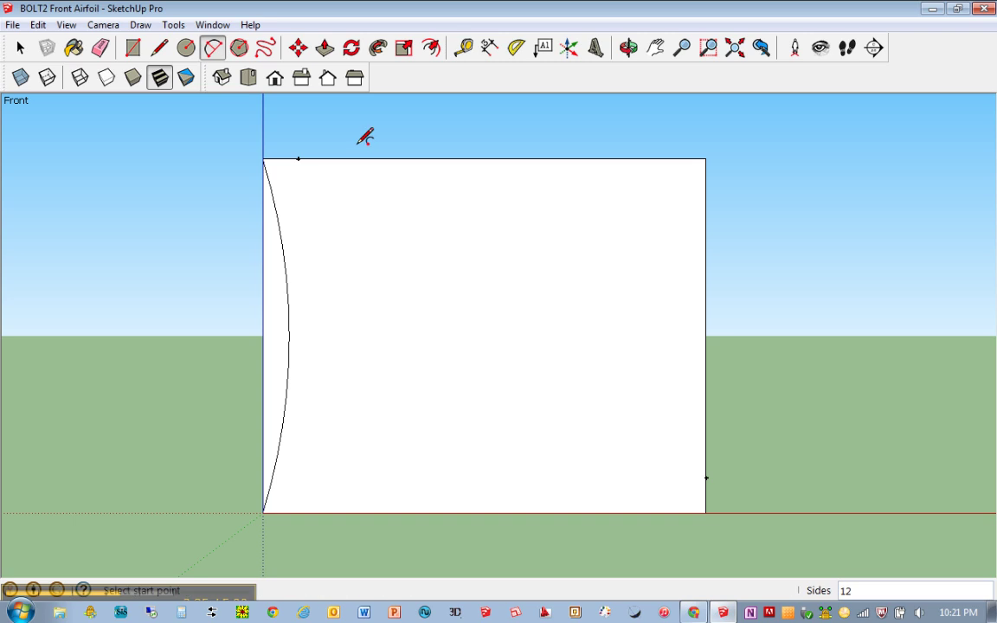
{"action": "left_click", "coordinate": [298, 158]}
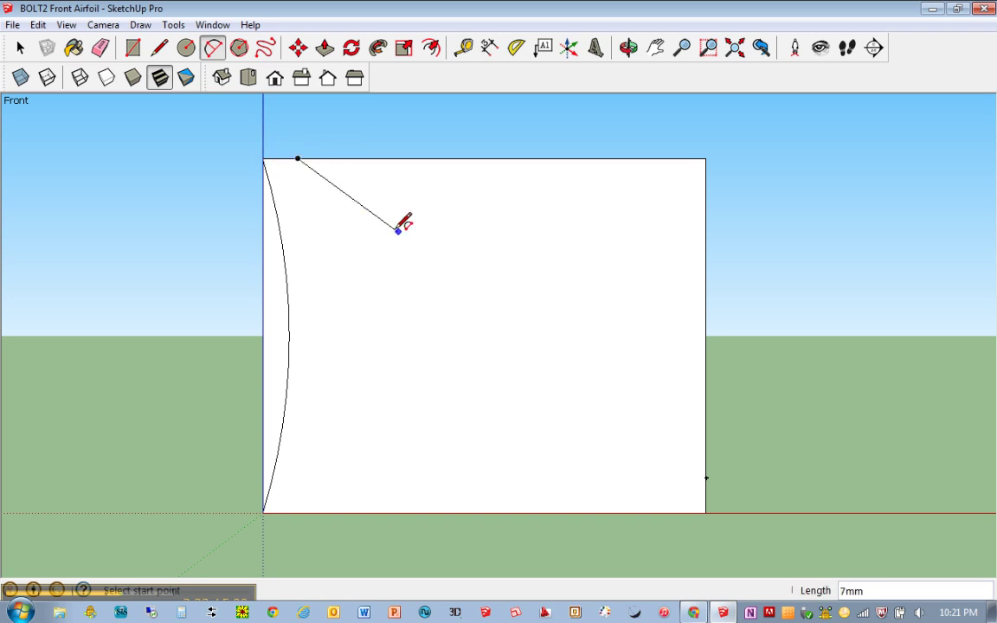
{"action": "left_click", "coordinate": [705, 477]}
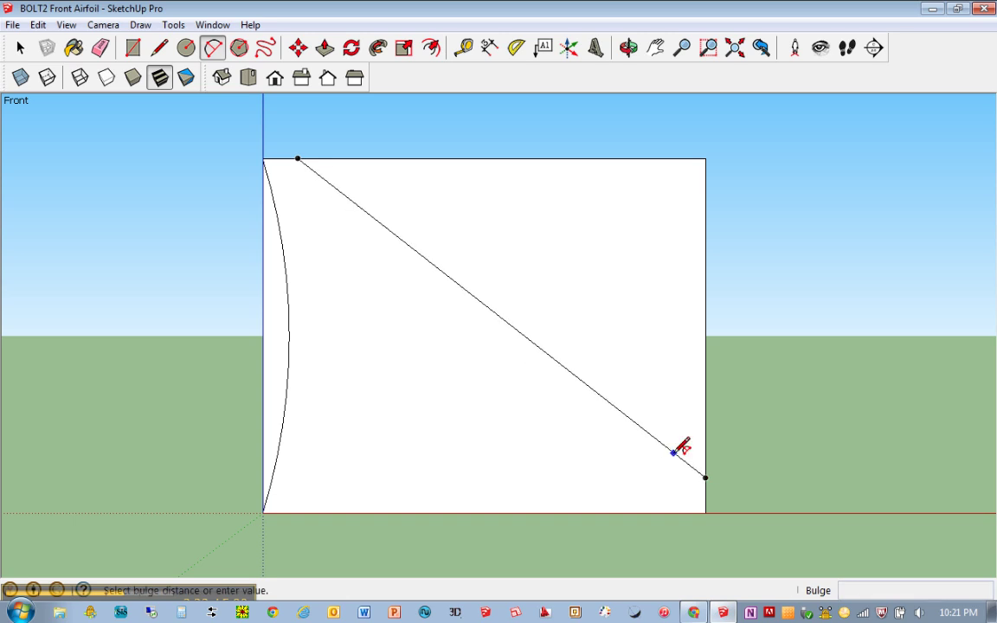